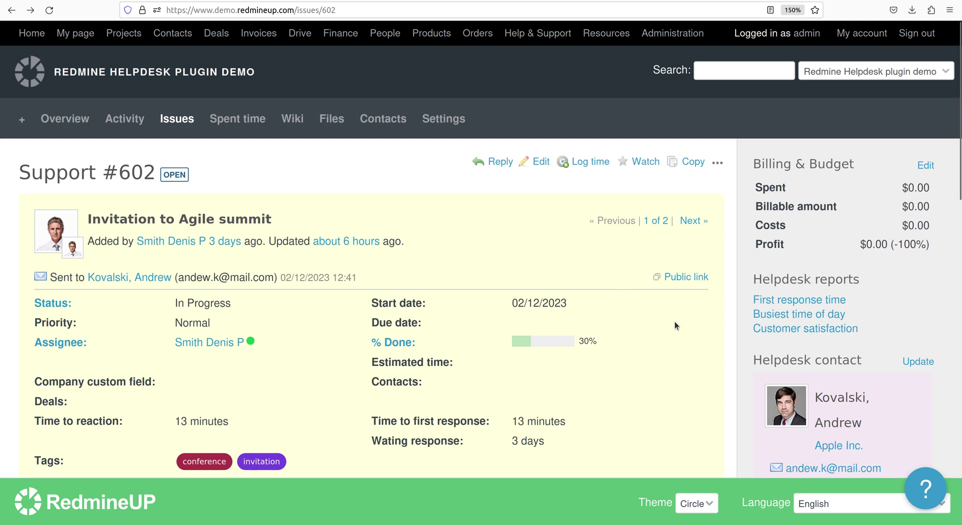
- Open the Support #602 public ticket page and copy its web address
click(686, 278)
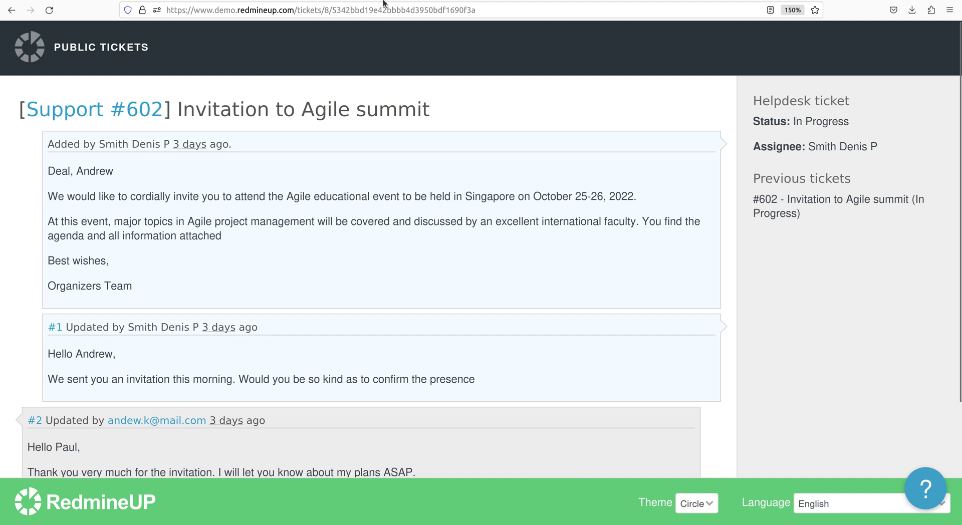
click(367, 10)
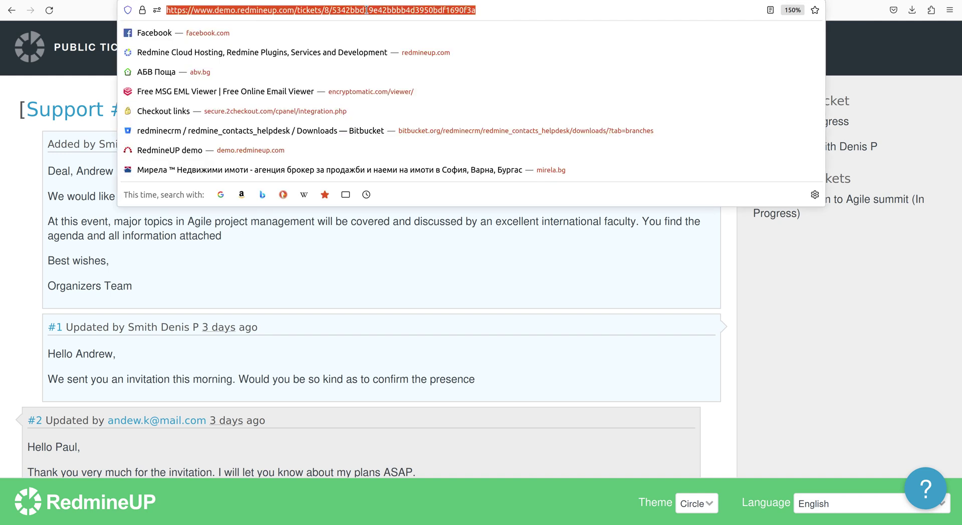
right_click(366, 10)
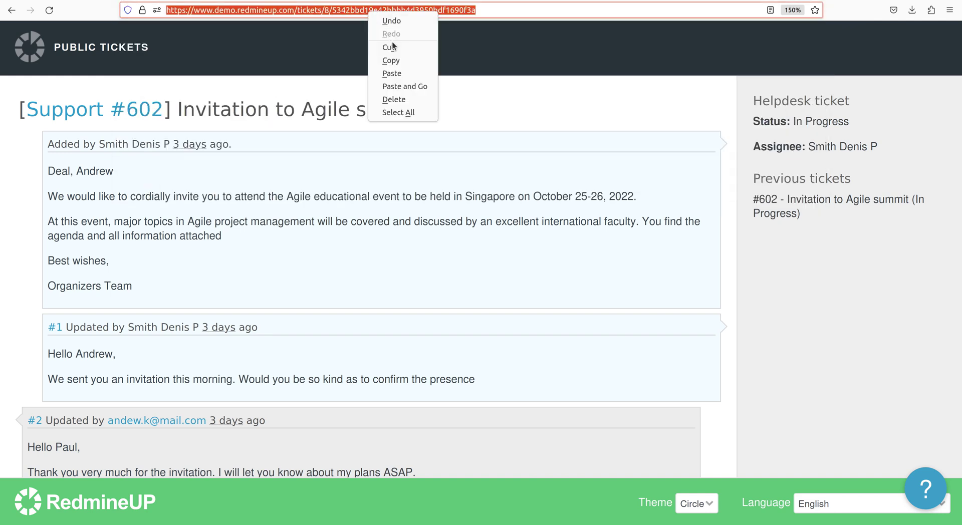
click(396, 61)
click(431, 78)
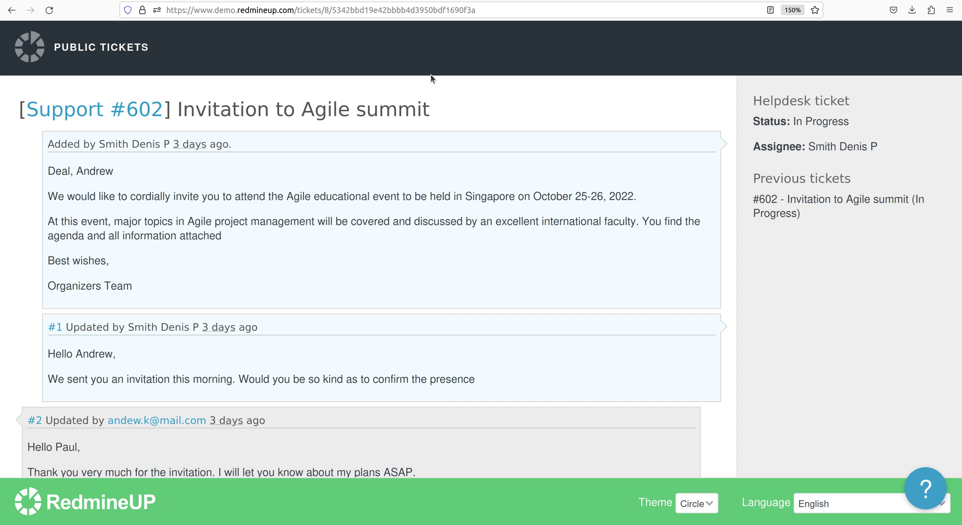
- Go back to the Support #602 issue page and switch to the other browser
click(12, 15)
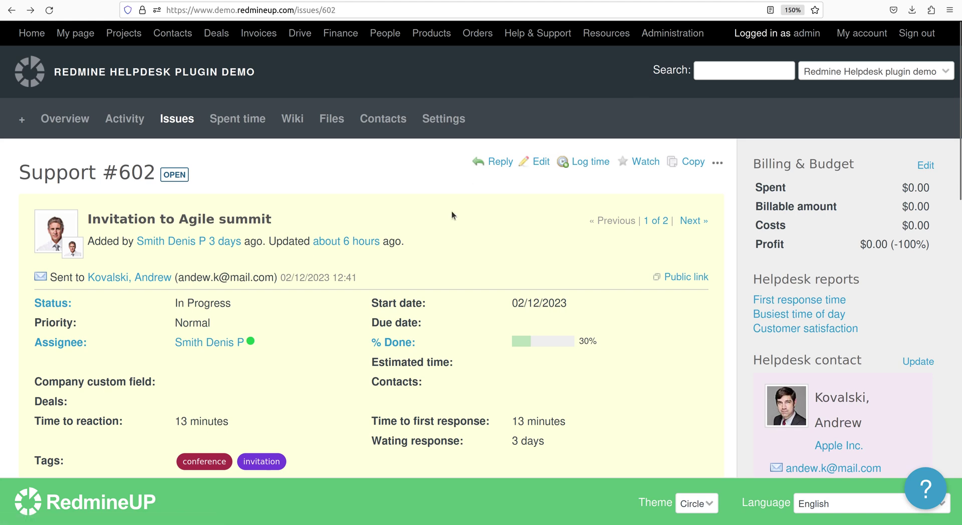
scroll(393, 273, down, 15)
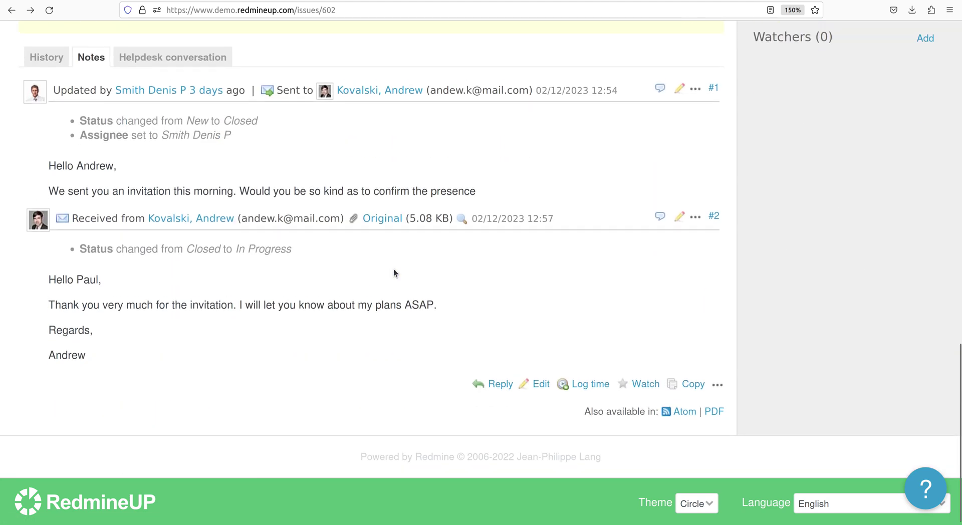
scroll(393, 273, up, 15)
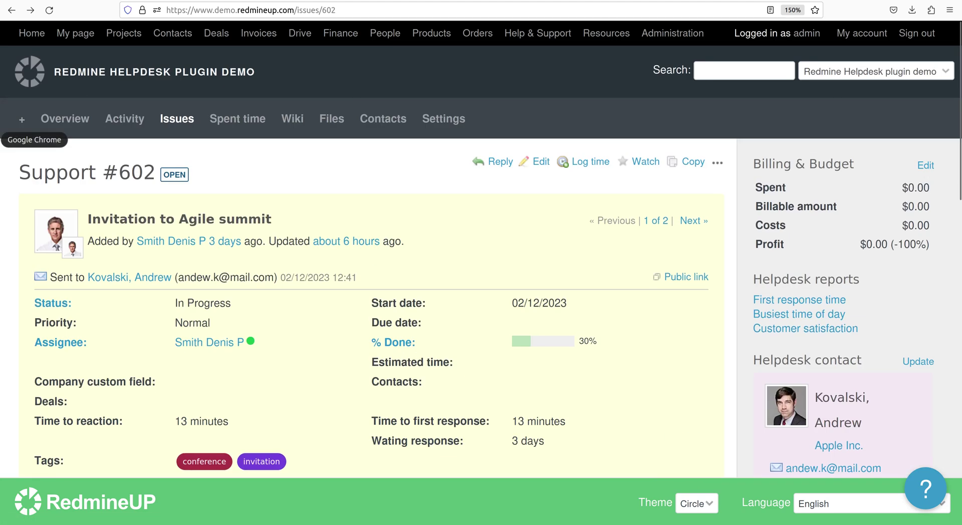
click(2, 140)
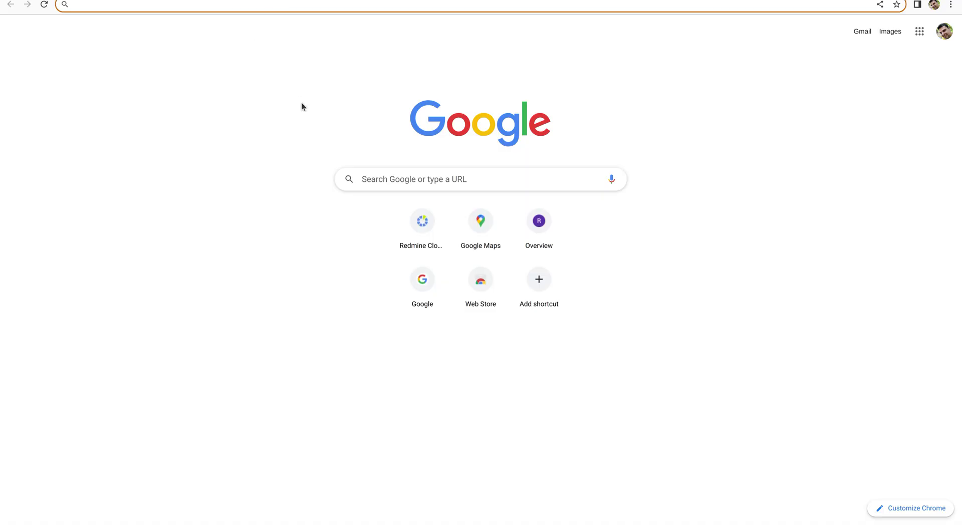
- Paste the Support #602 issue address into Chrome and load it, which redirects to the login page
key(alt+Tab)
click(290, 9)
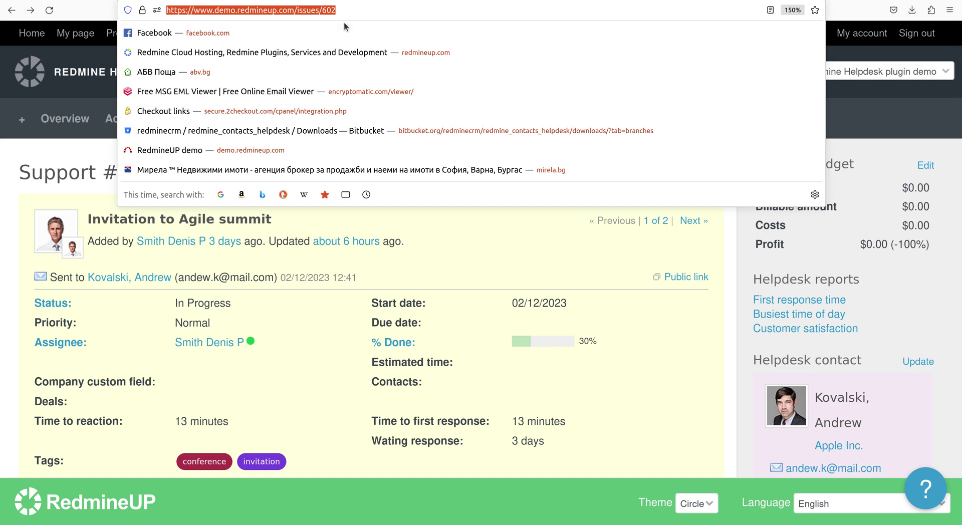
click(389, 265)
key(alt+Tab)
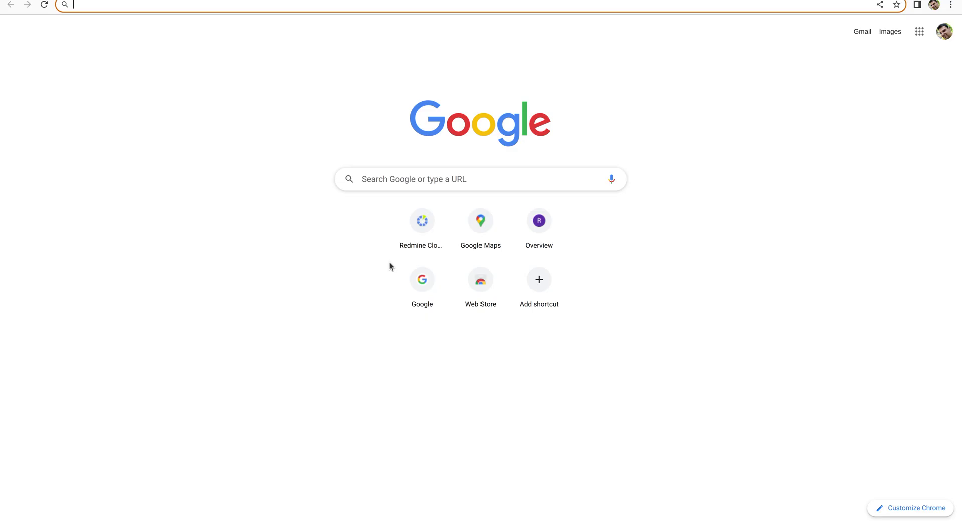
click(279, 5)
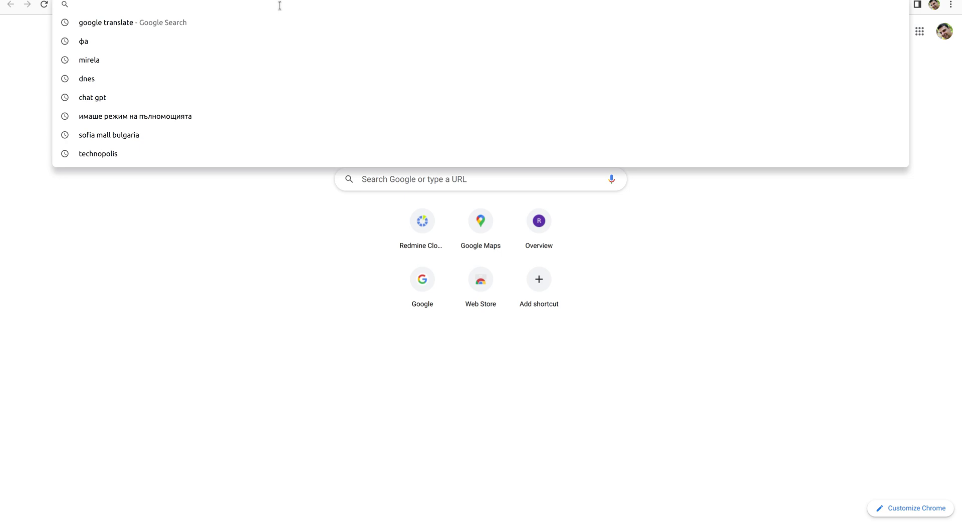
key(ctrl+v)
key(Return)
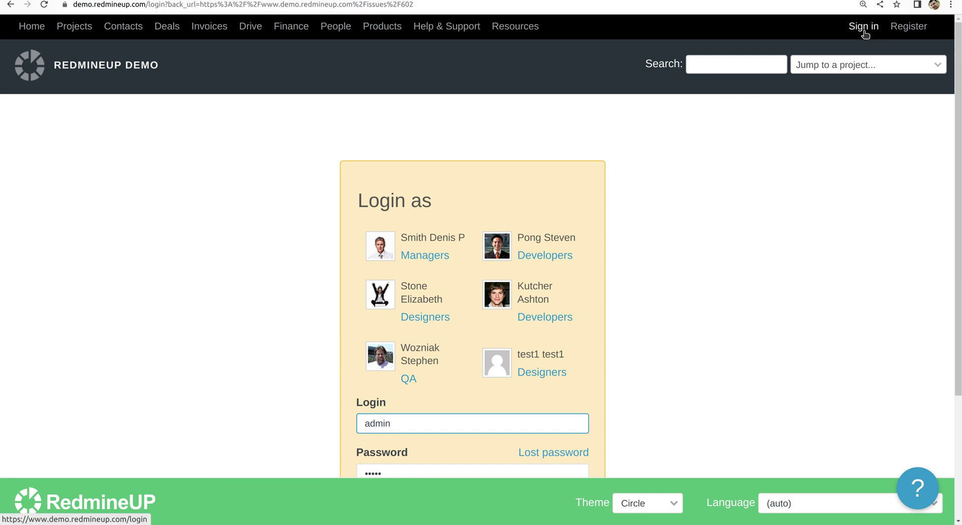
- Paste the issue #602 address into Chrome again and reload, still landing on the RedmineUP login page
click(262, 5)
right_click(263, 5)
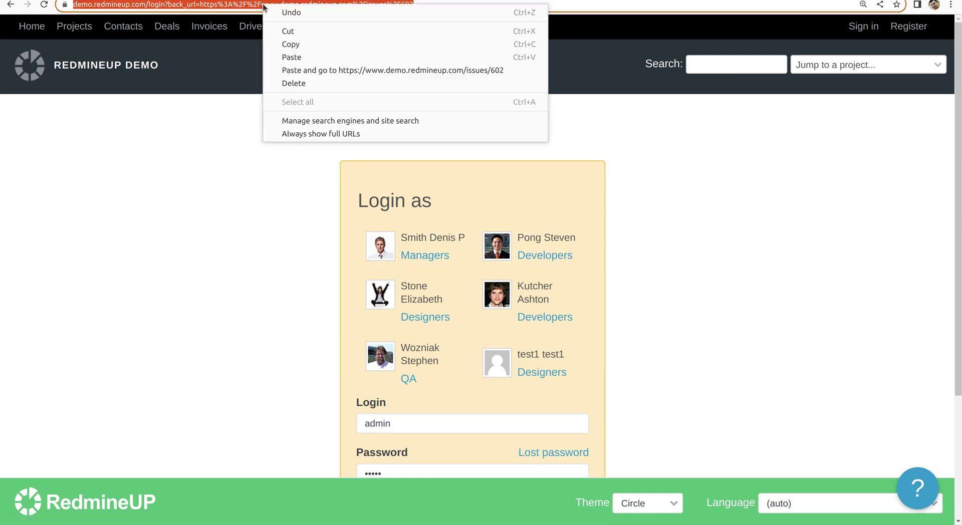
click(287, 58)
key(Return)
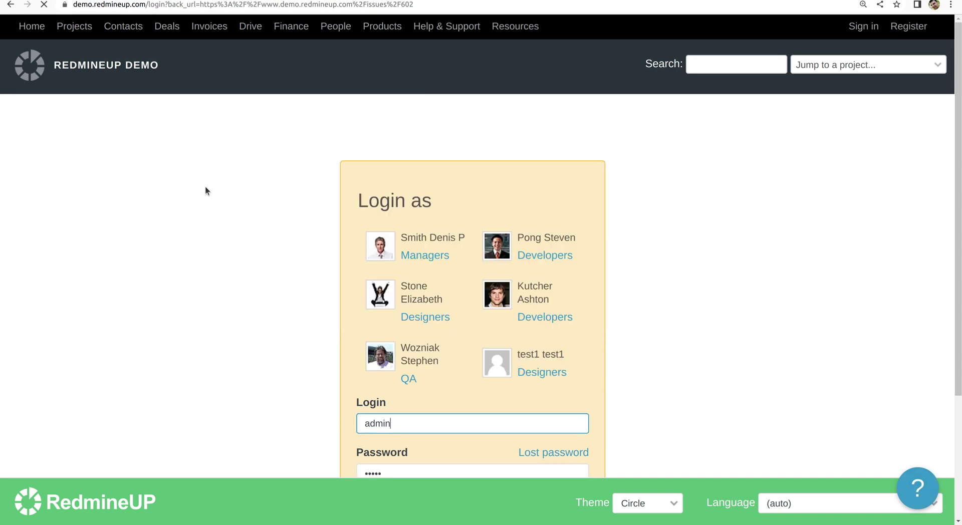
scroll(231, 266, down, 3)
scroll(231, 266, up, 3)
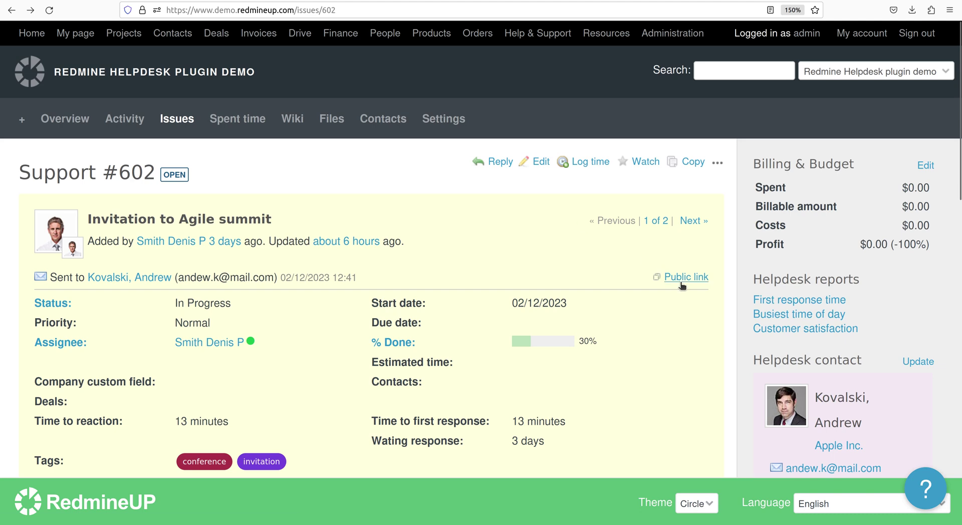
click(676, 279)
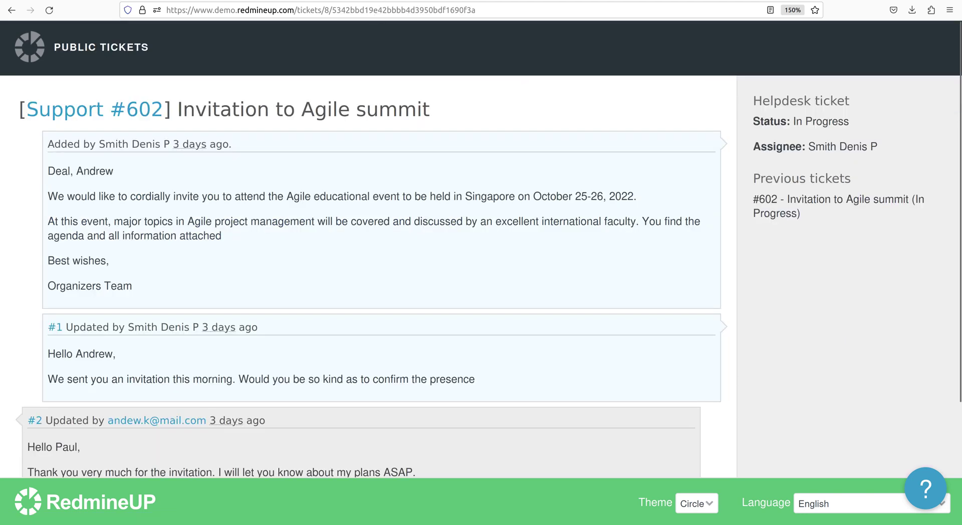
- Load the copied #602 public ticket address in Chrome, which shows the ticket without logging in
click(416, 10)
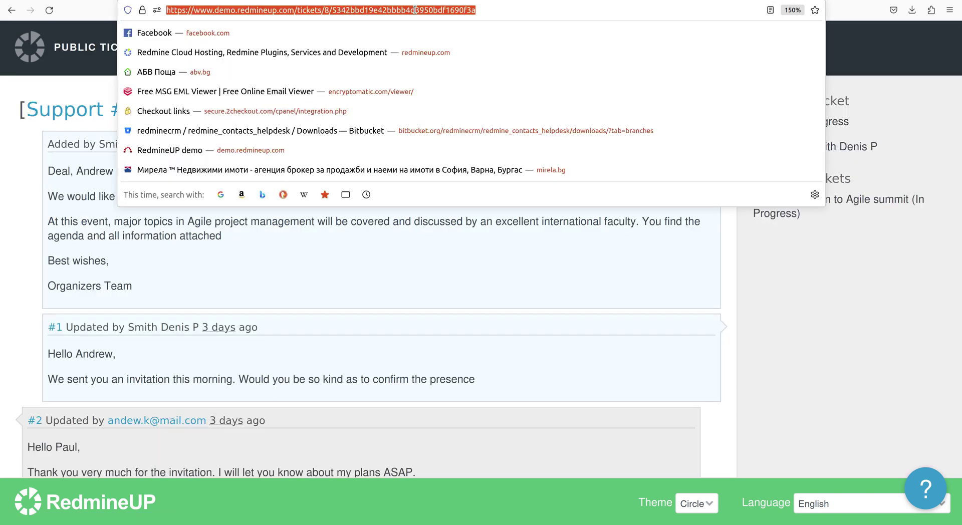
click(43, 151)
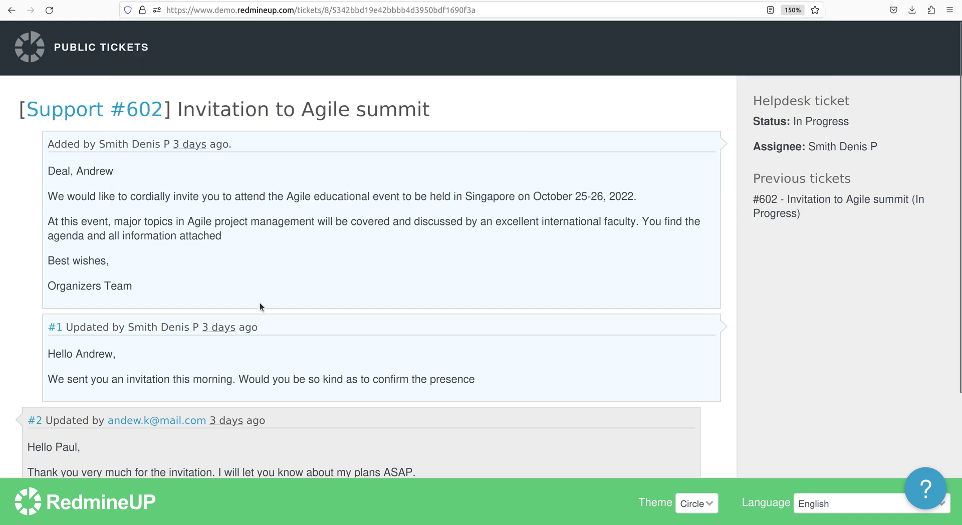
scroll(259, 298, down, 3)
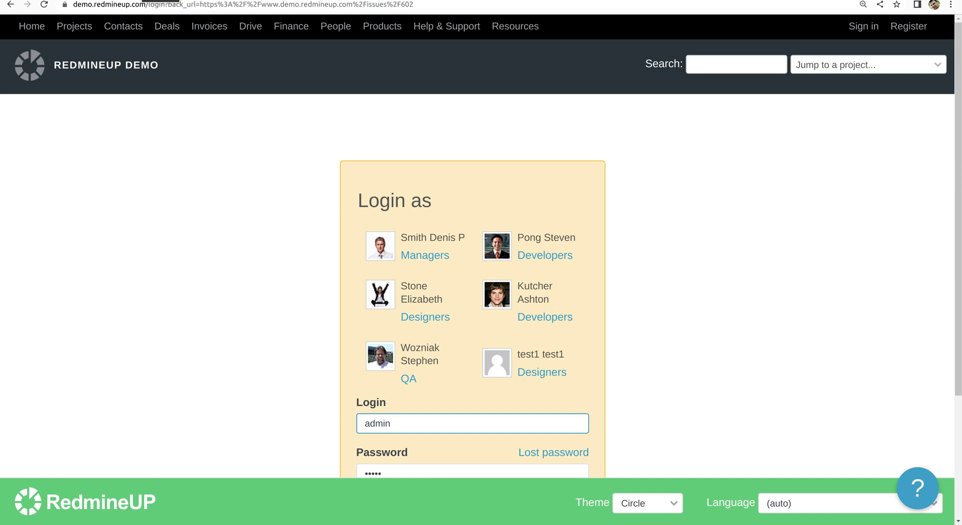
click(156, 7)
key(ctrl+v)
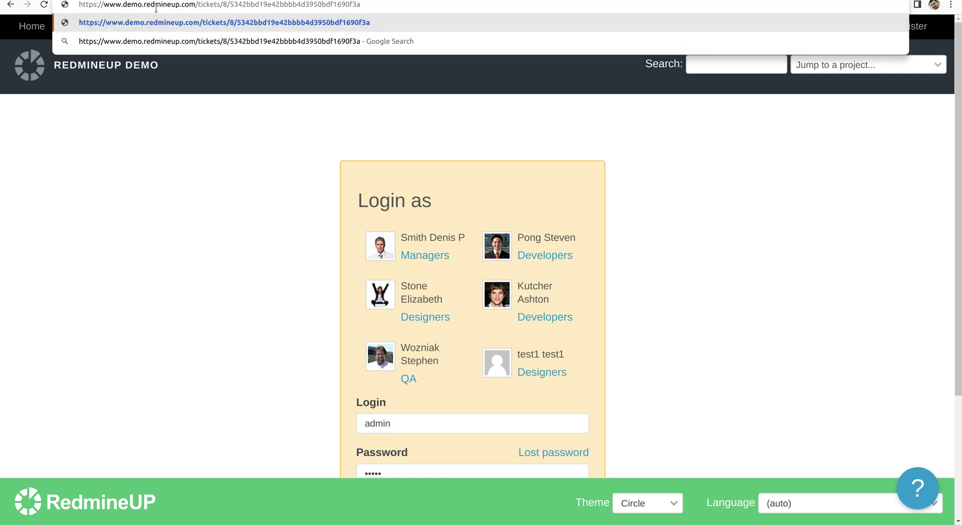
key(Return)
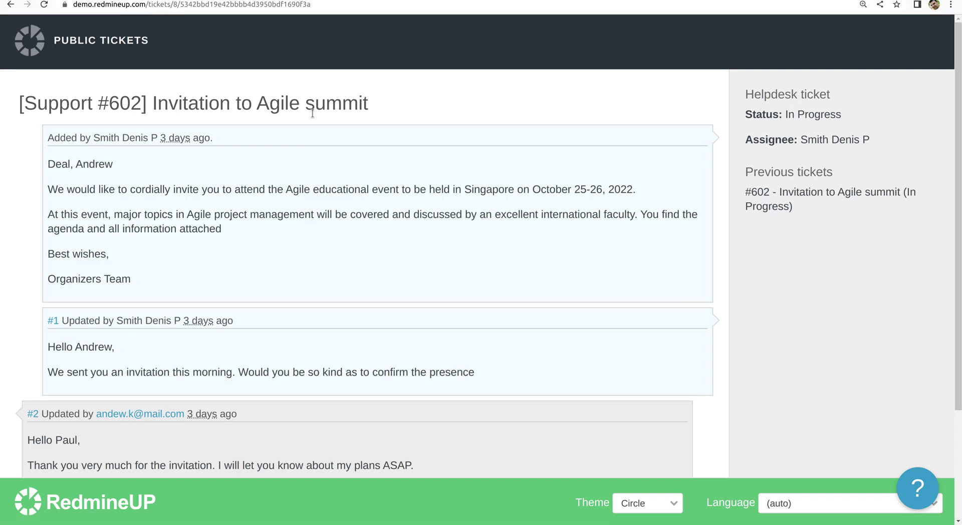
- Scroll through the Support #602 public ticket page to check its content
scroll(342, 185, down, 3)
scroll(341, 185, up, 3)
scroll(226, 260, down, 3)
scroll(225, 260, up, 2)
scroll(297, 80, up, 1)
click(268, 4)
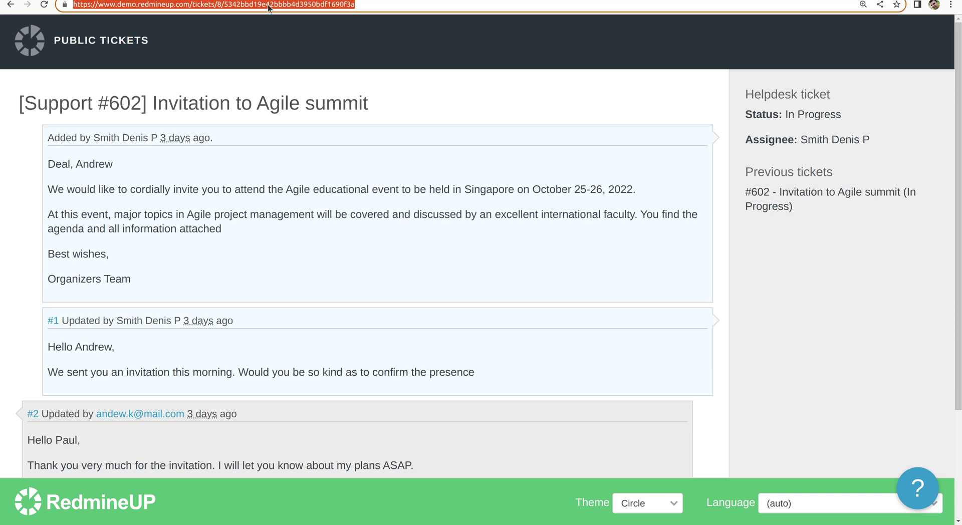
click(340, 192)
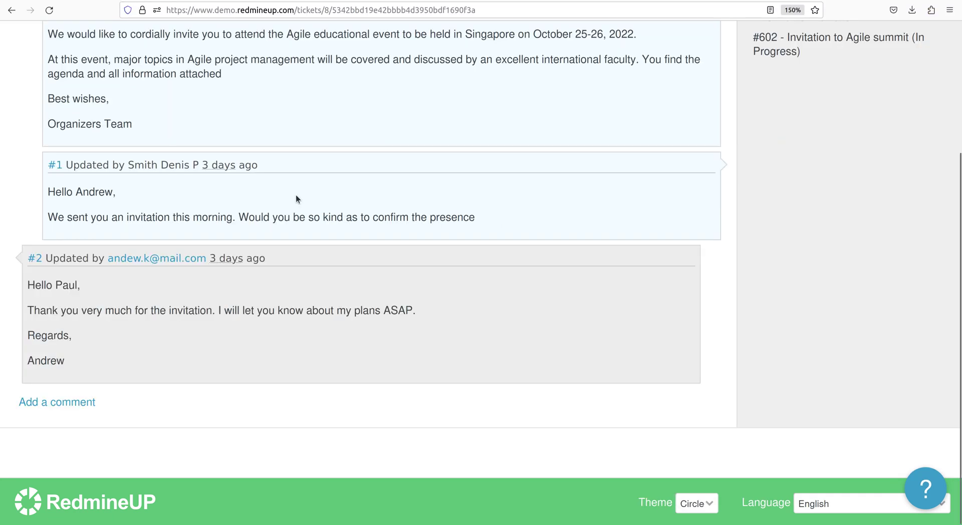
- Go back to the Support #602 issue page and browse it
click(14, 16)
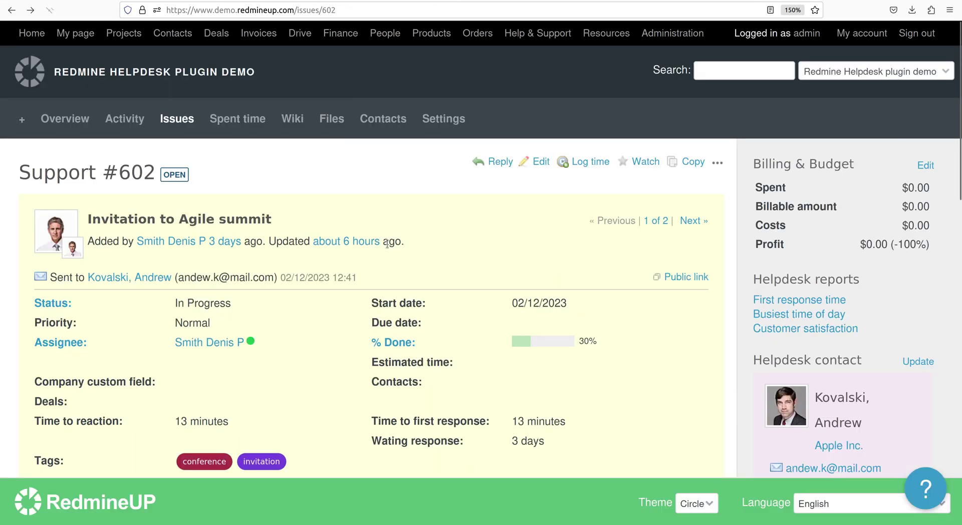
scroll(387, 247, down, 5)
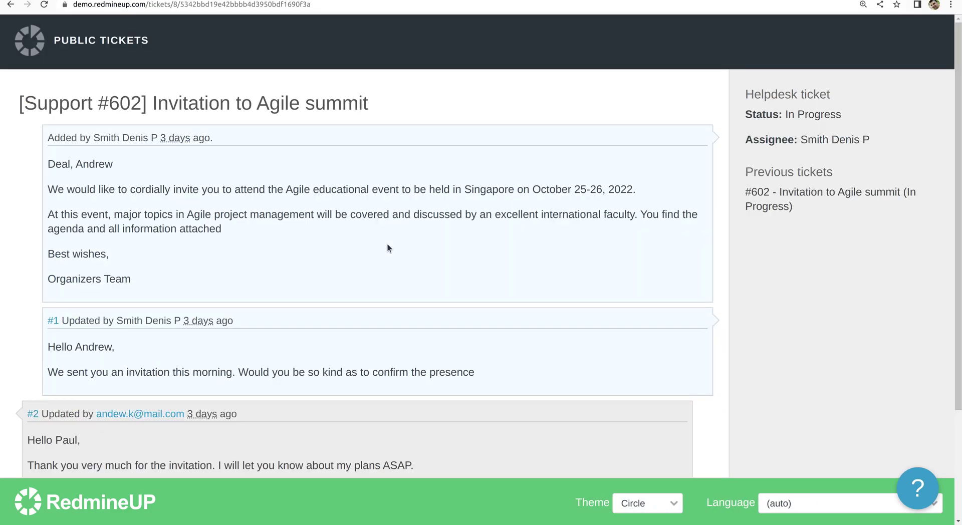
scroll(387, 248, down, 3)
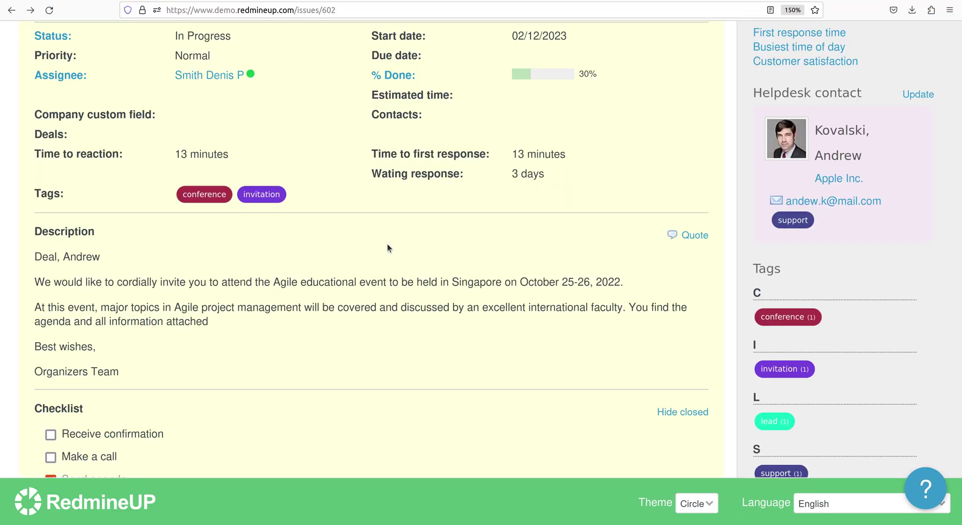
scroll(396, 234, up, 5)
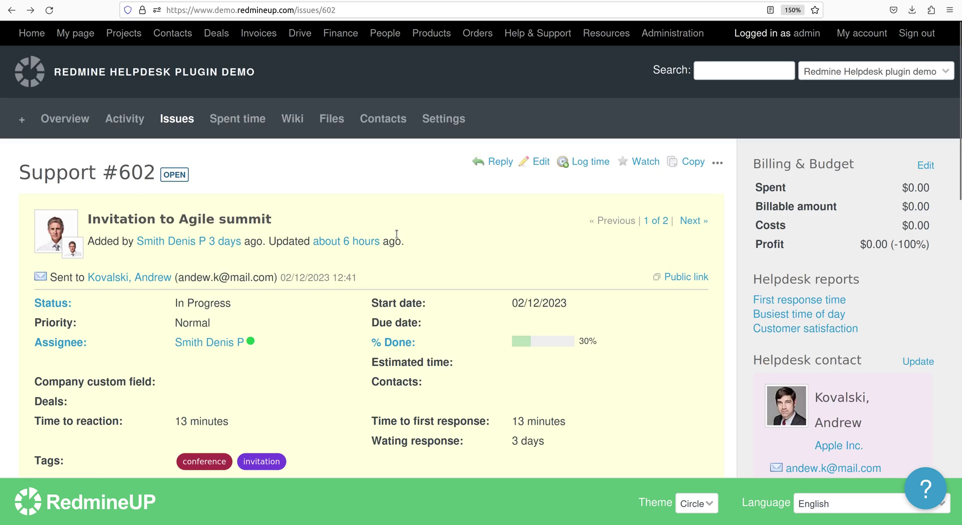
click(680, 36)
- Find the Redmine Helpdesk plugin under Administration > Plugins and show its Public tickets settings
scroll(389, 267, down, 5)
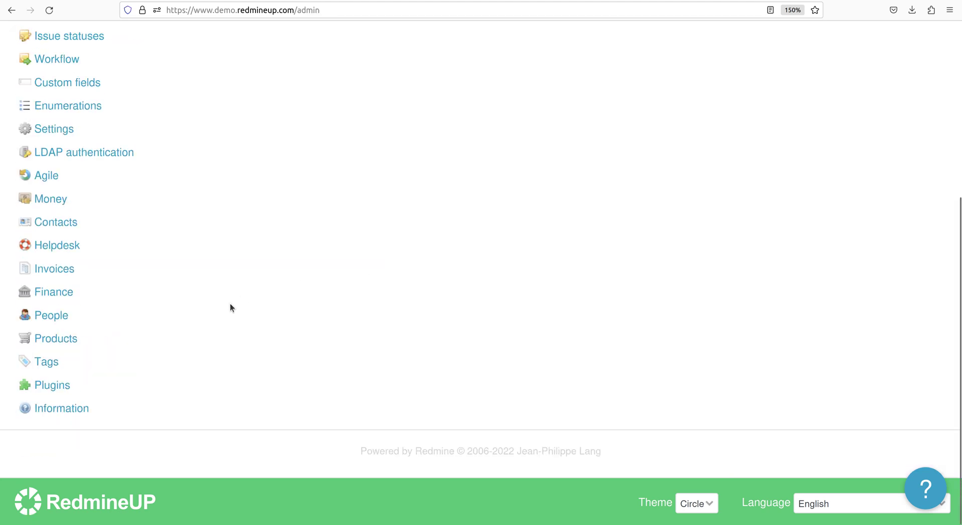
click(46, 388)
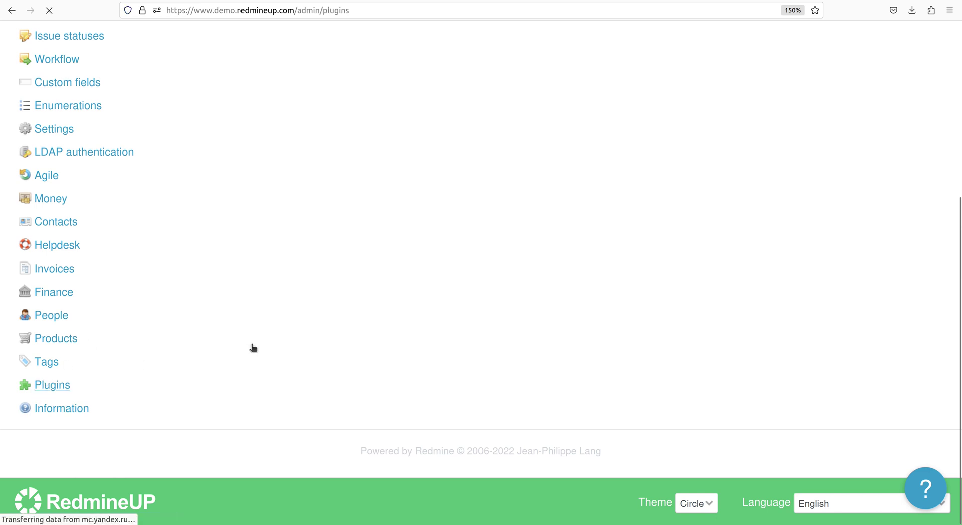
key(ctrl+f)
text(helpdesk)
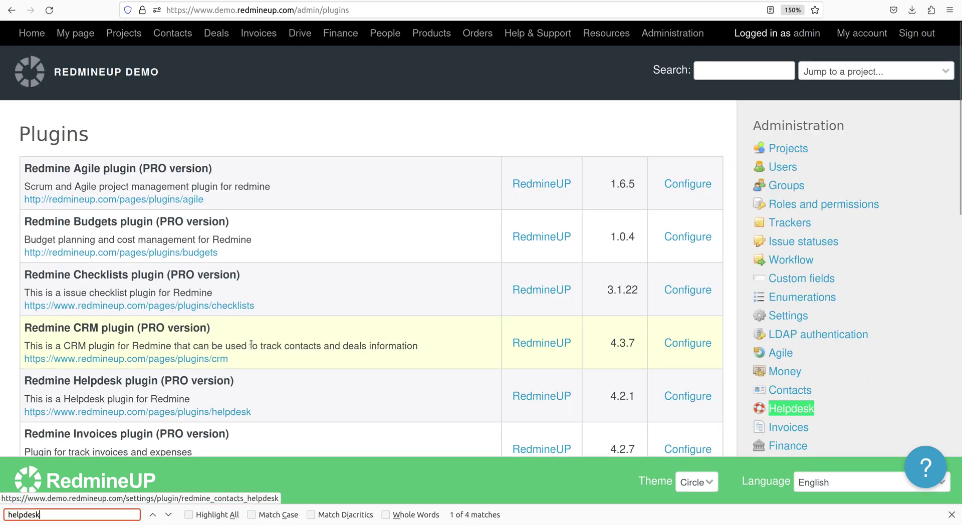
key(Return)
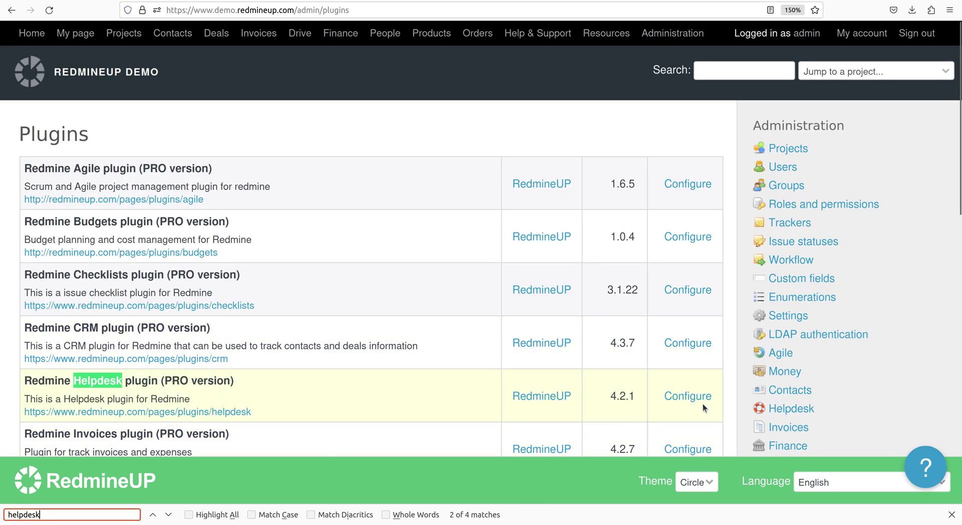
click(687, 397)
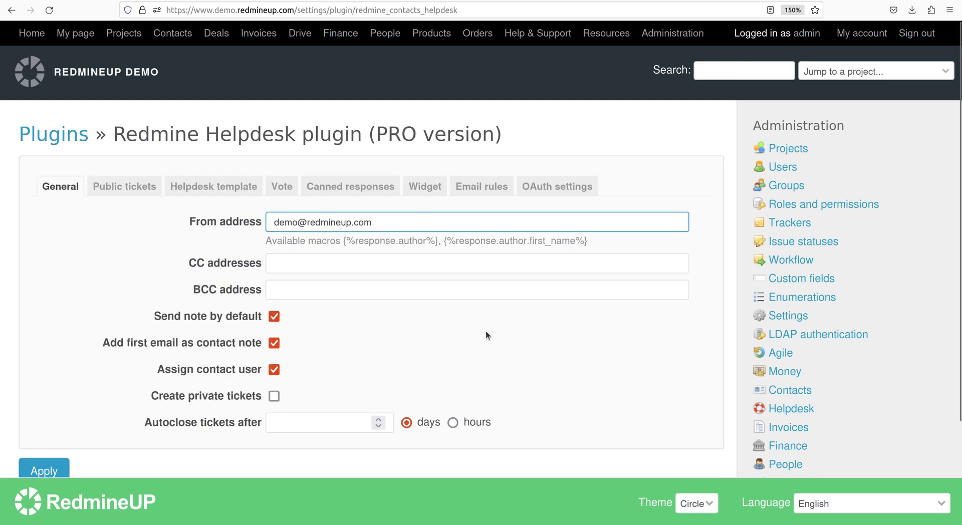
click(125, 187)
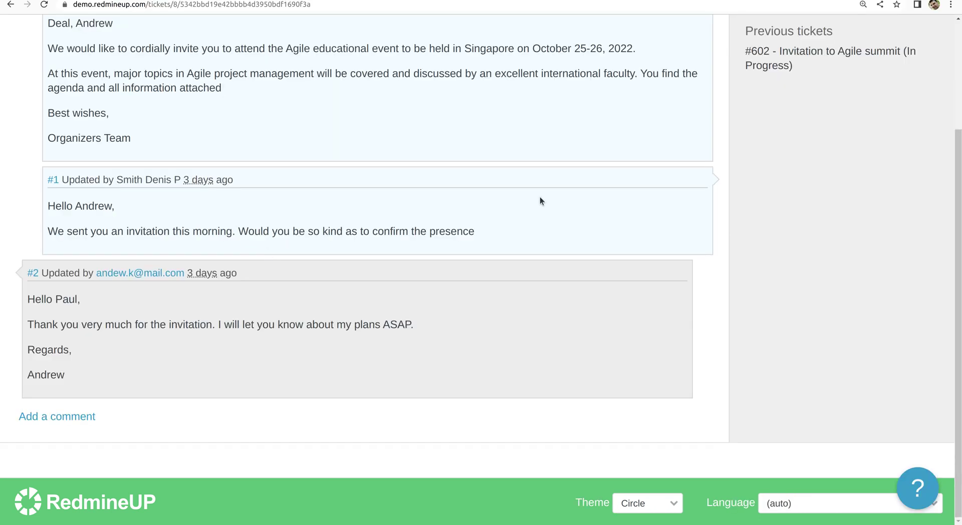
scroll(573, 196, up, 3)
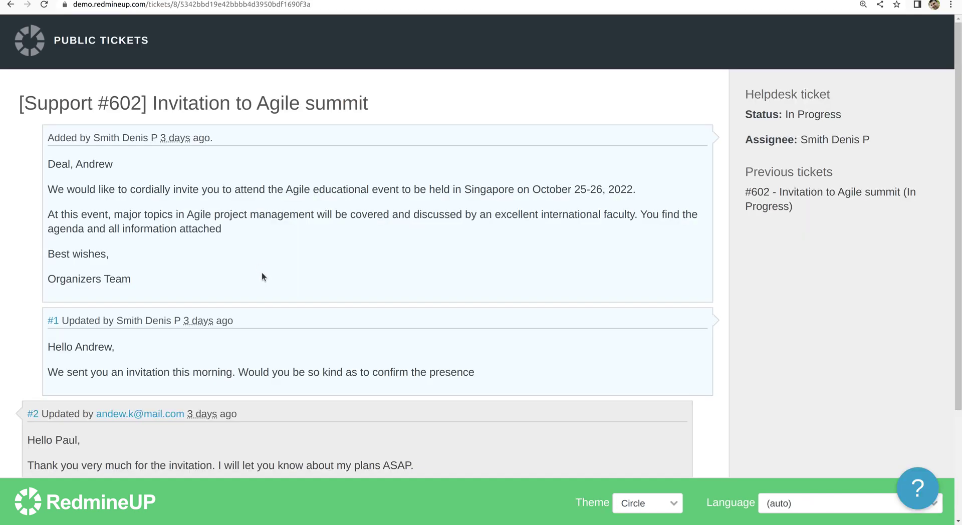
- Scroll through ticket #602's public page and open its 'Add a comment' form
scroll(275, 297, down, 3)
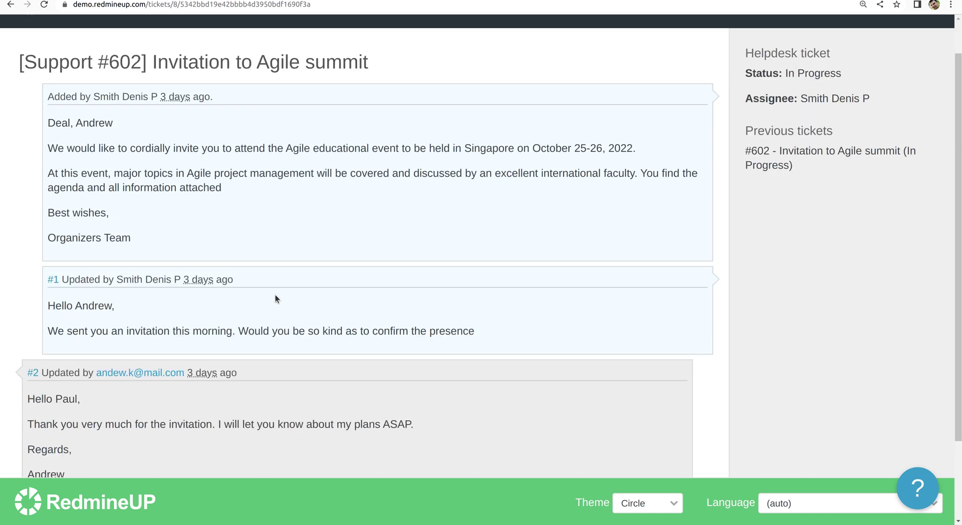
scroll(275, 297, up, 3)
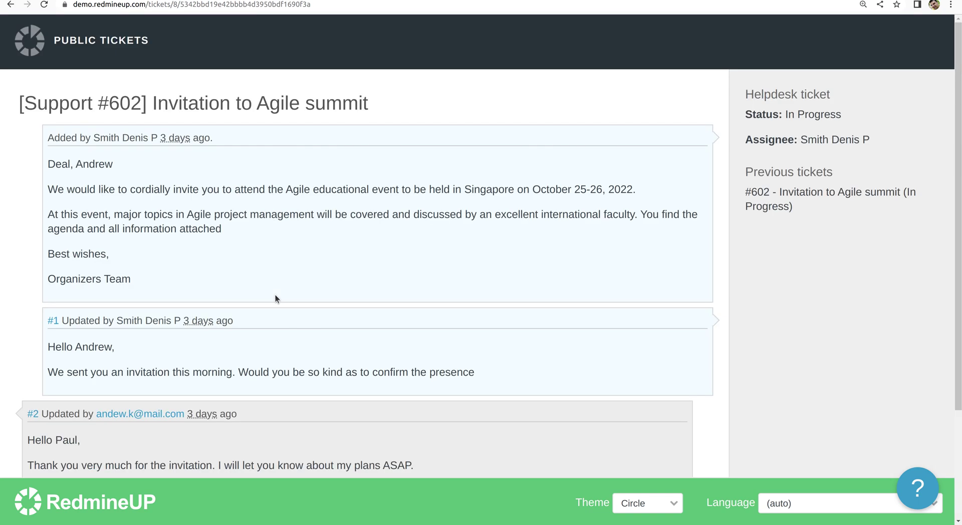
scroll(271, 304, down, 3)
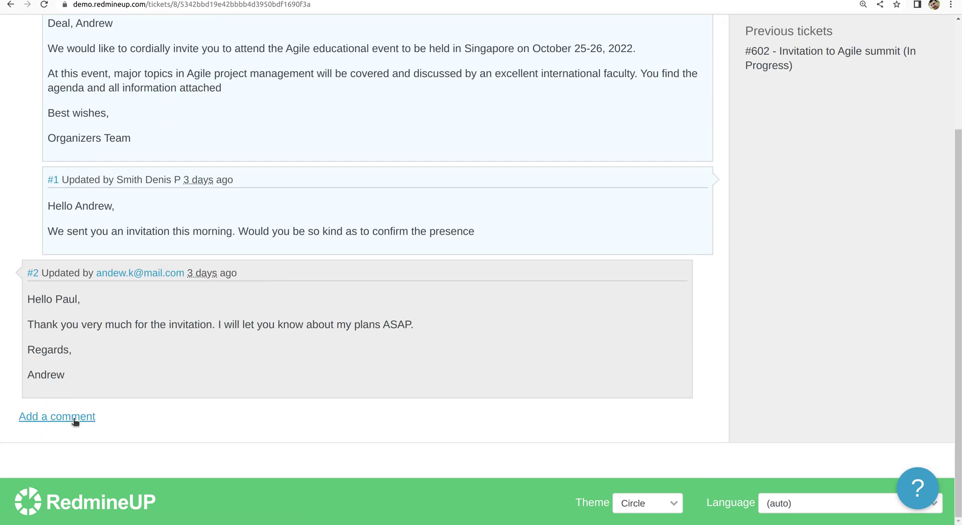
scroll(117, 382, up, 3)
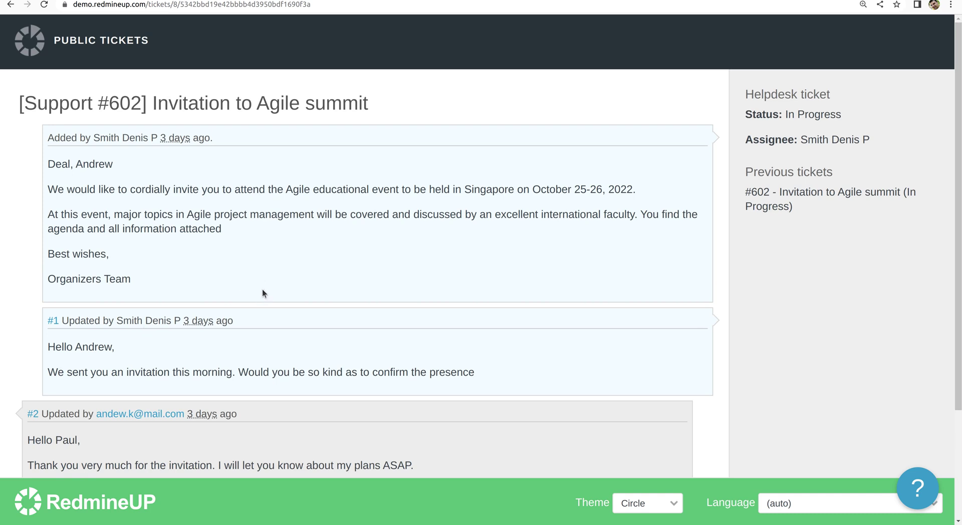
scroll(262, 293, down, 3)
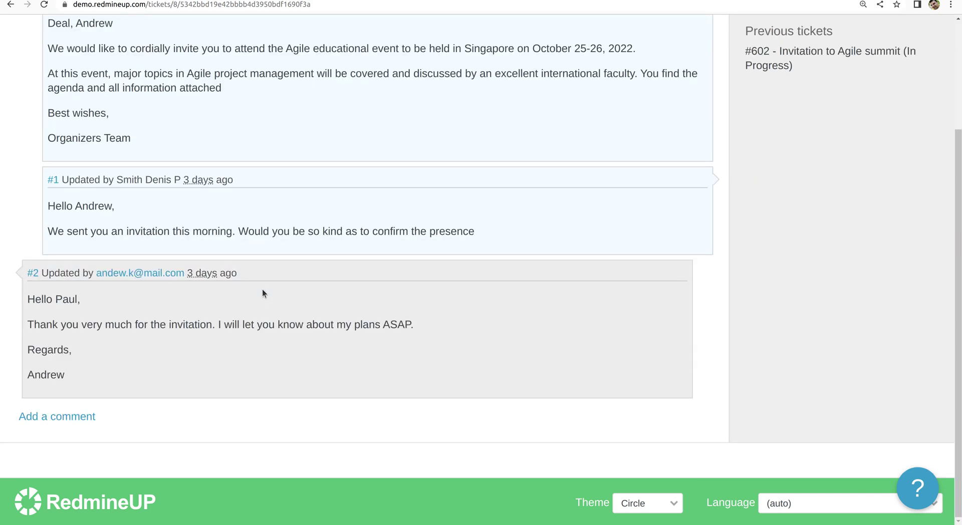
click(56, 419)
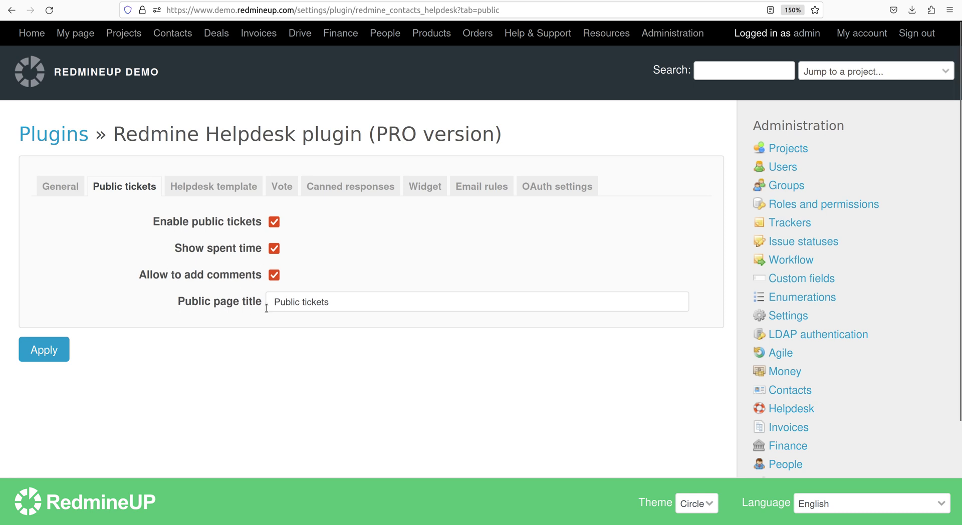
- Set the public page title to 'Test 123', apply it, and reload the ticket page to confirm
triple_click(290, 298)
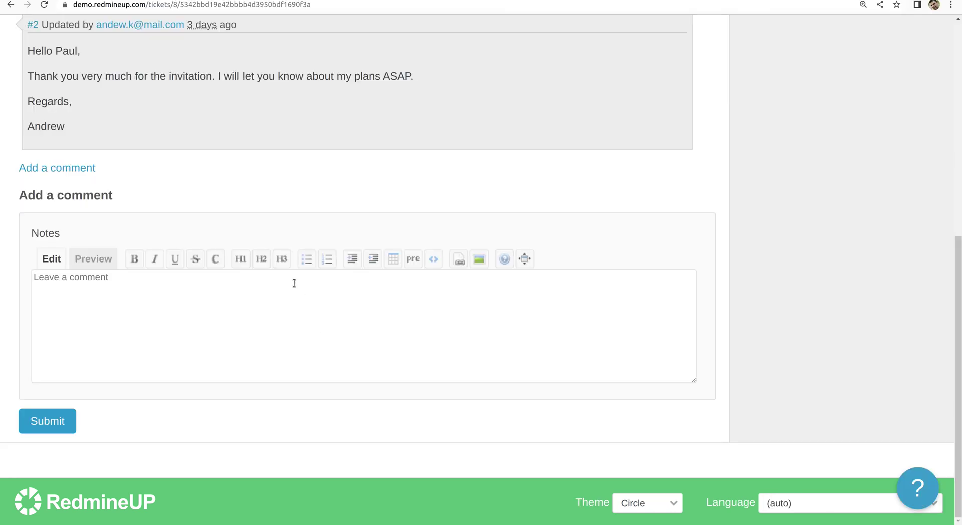
scroll(294, 283, up, 10)
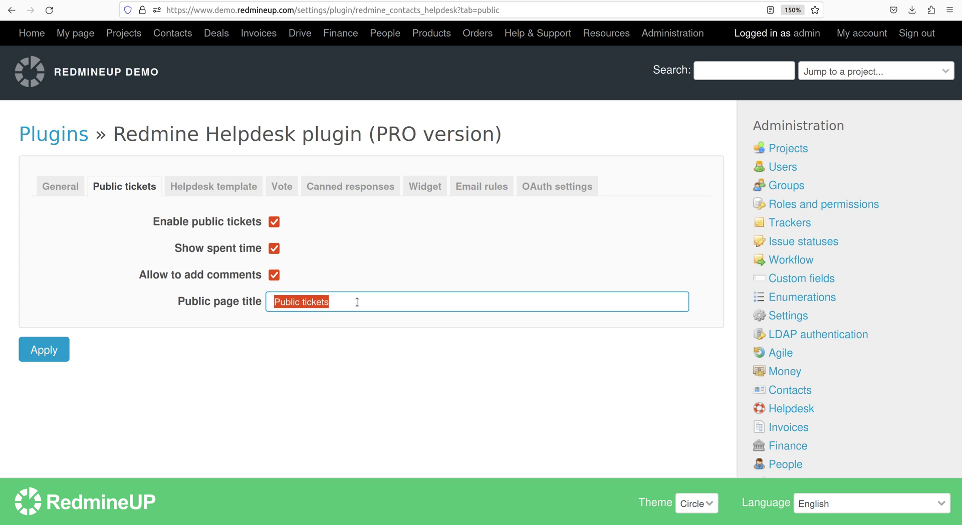
text(Test 123)
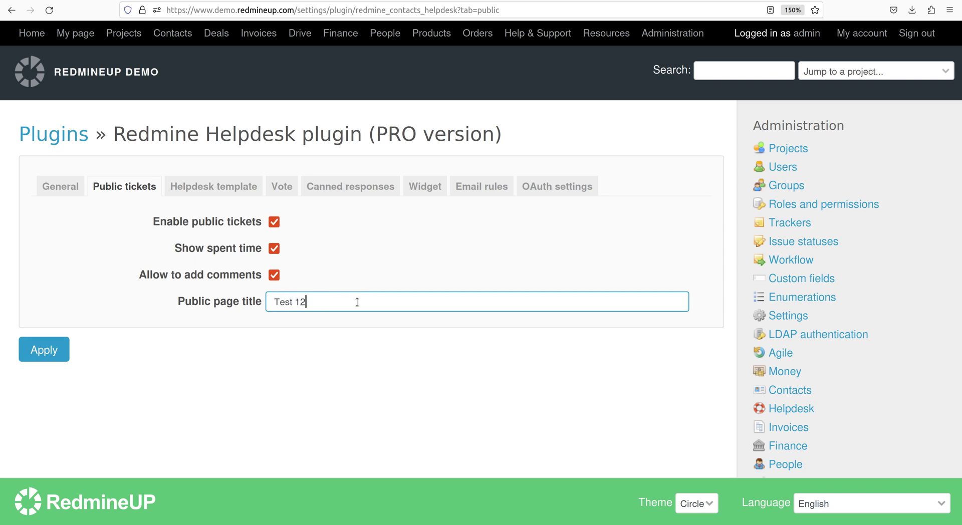
click(34, 354)
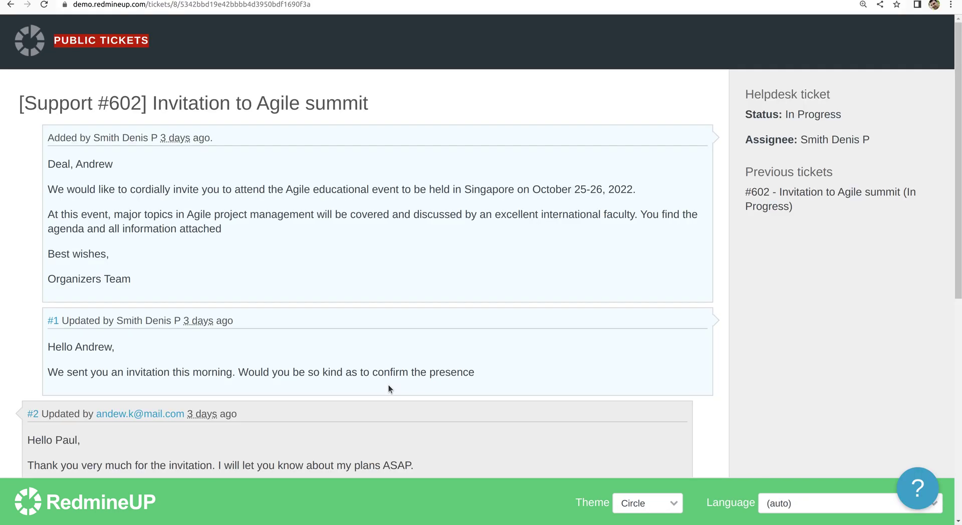
key(F5)
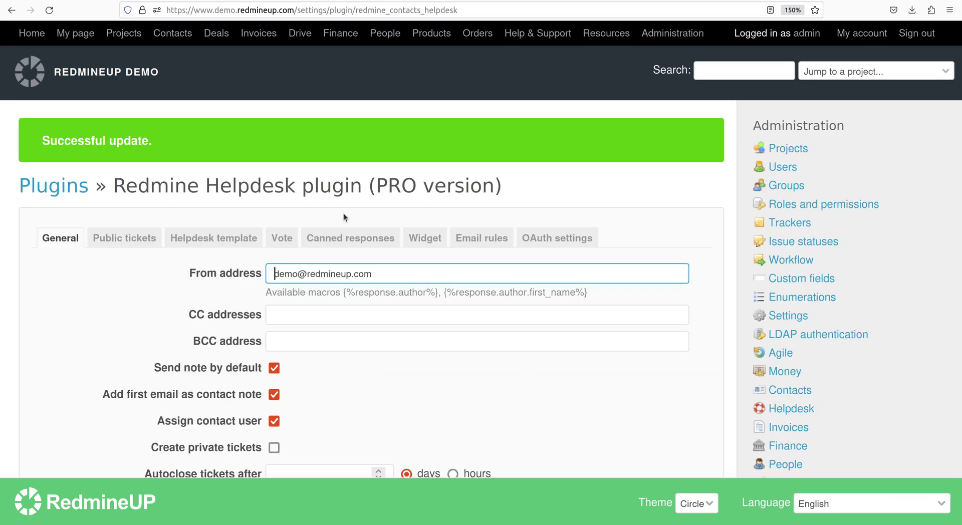
click(136, 243)
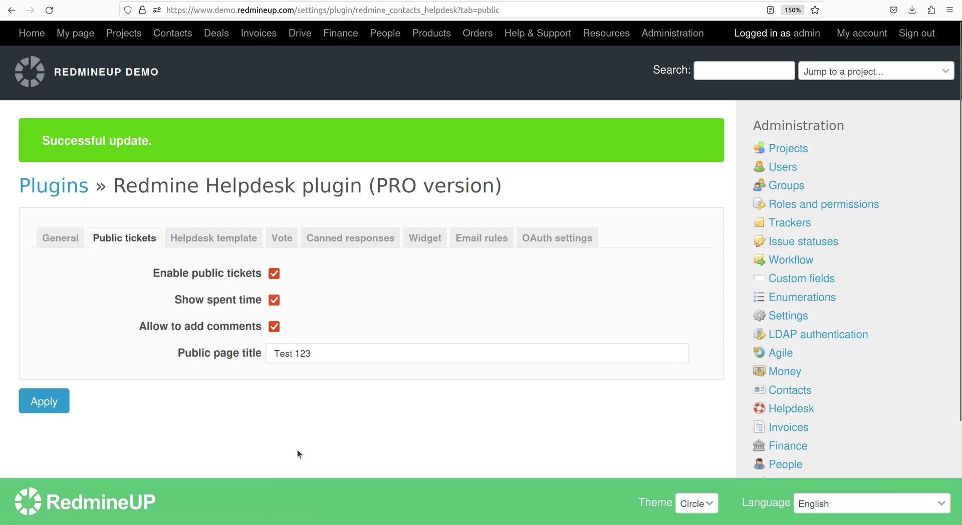